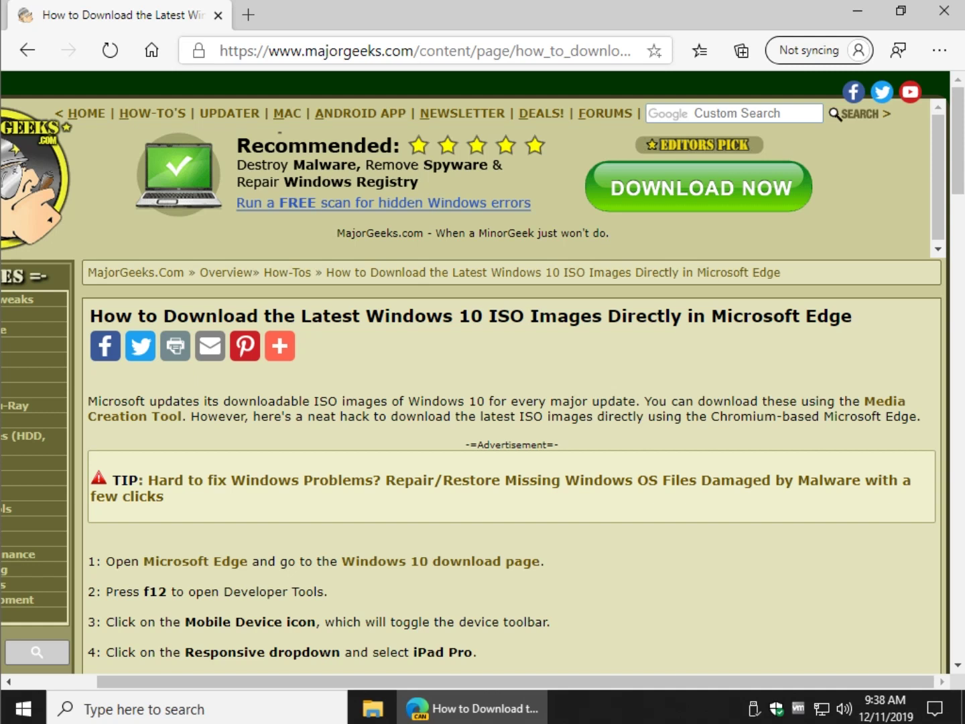
Scroll down the MajorGeeks article and open Edge's developer tools with F12
scroll(483, 376, "down", 3)
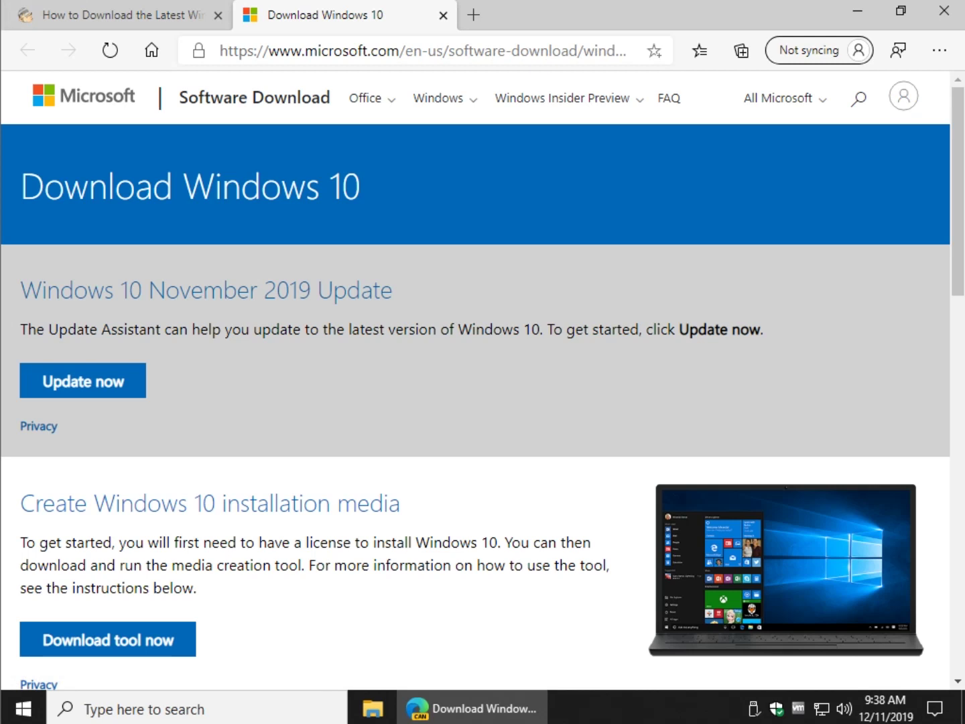
key("F12")
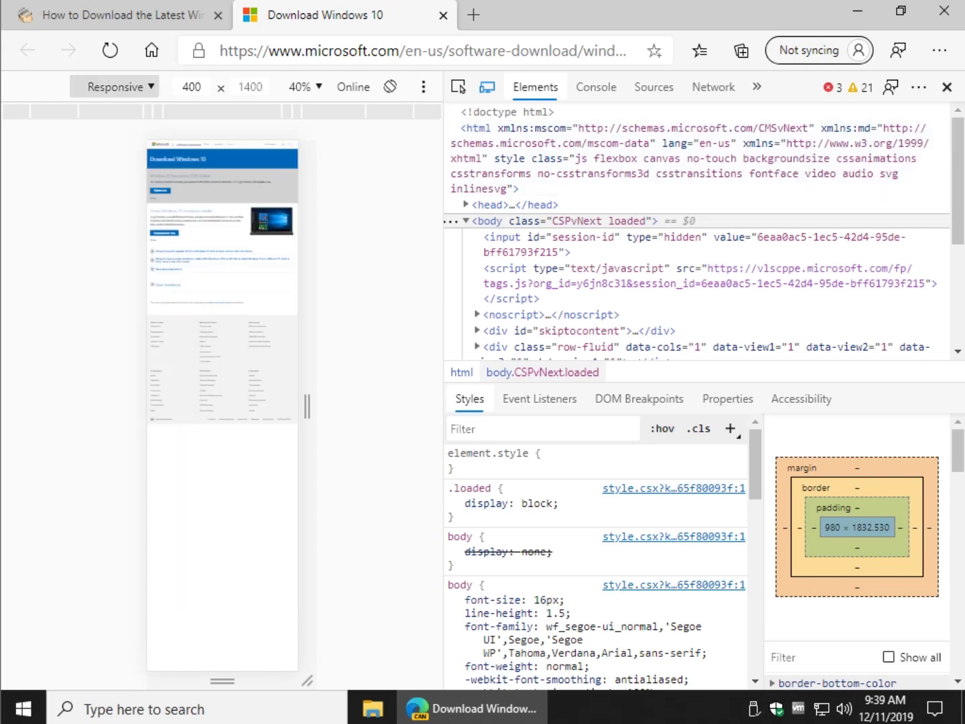
Switch device emulation to iPad Pro (1024 × 1366) and reload the page
left_click(487, 87)
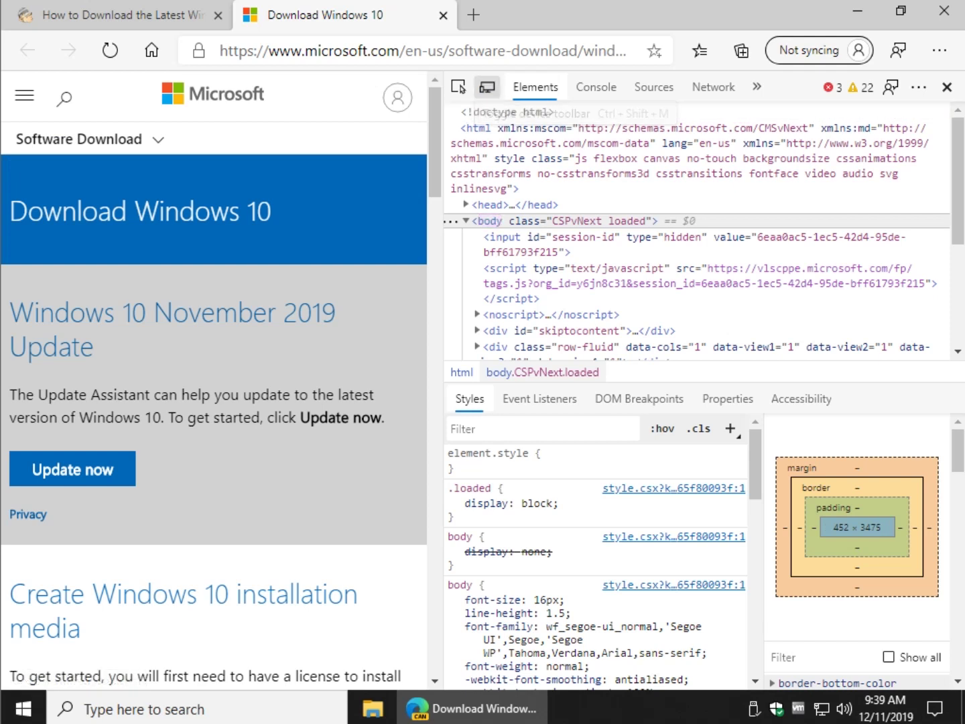
left_click(487, 87)
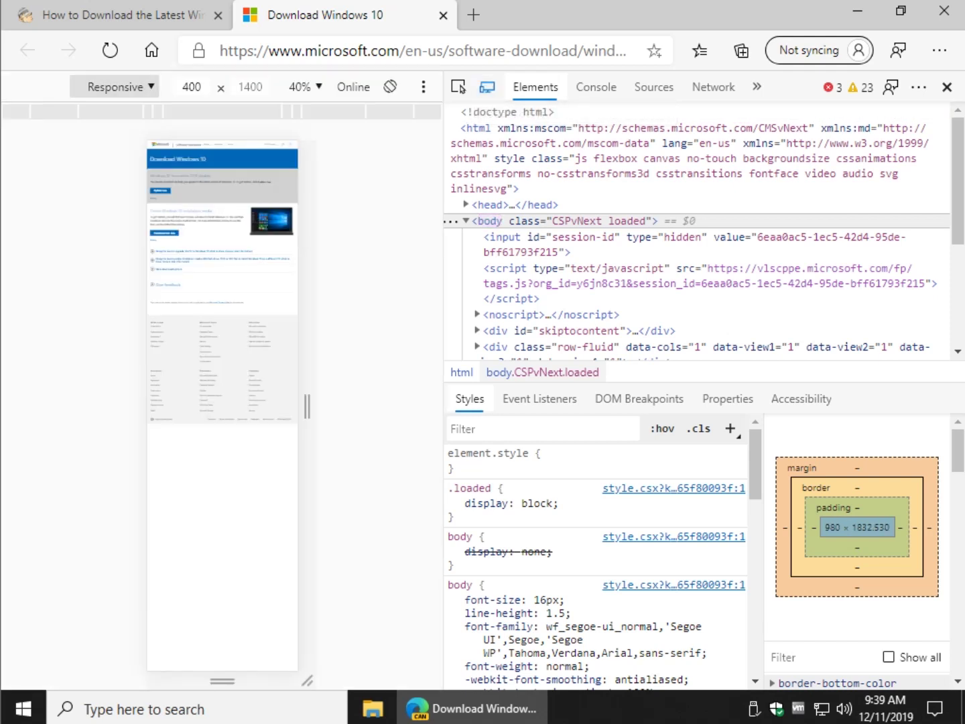
left_click(114, 87)
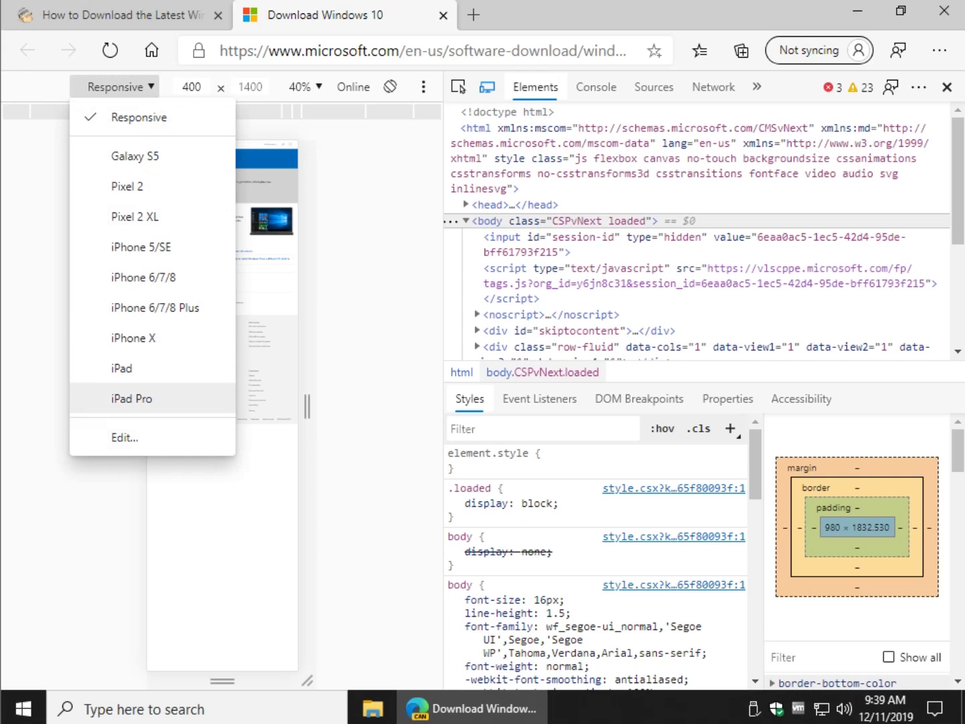
left_click(131, 398)
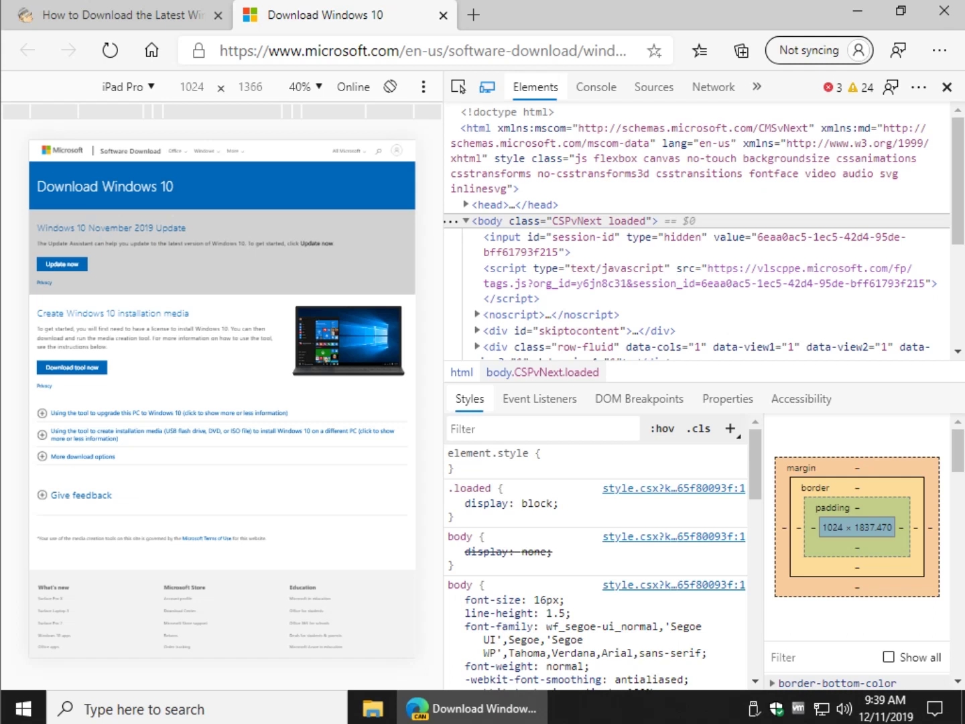
key("F5")
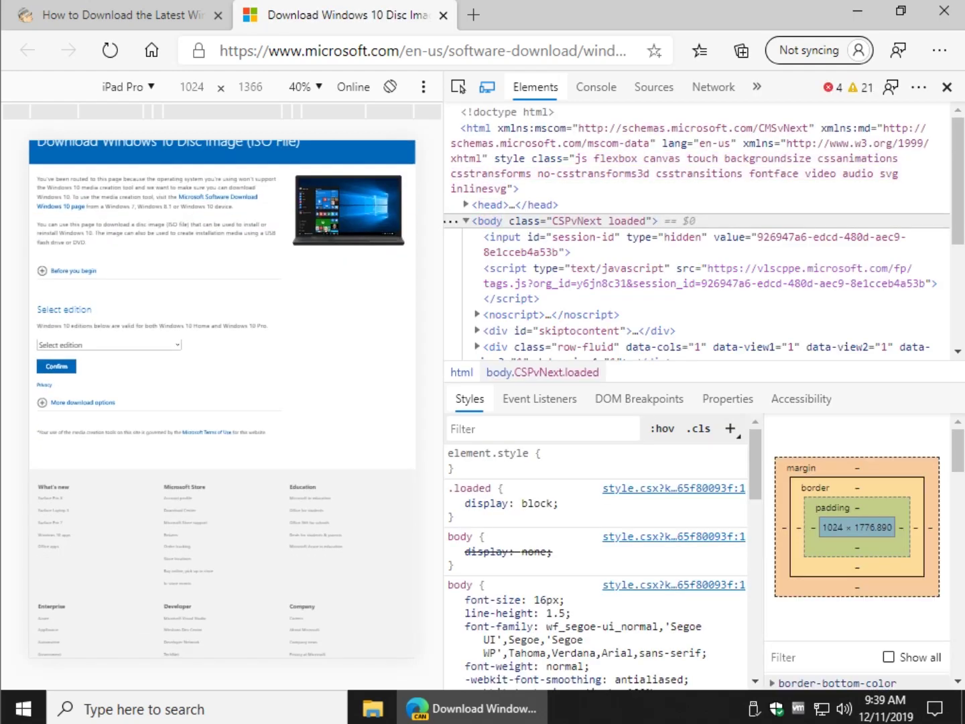
Choose Windows 10 from the Select edition dropdown
left_click(109, 345)
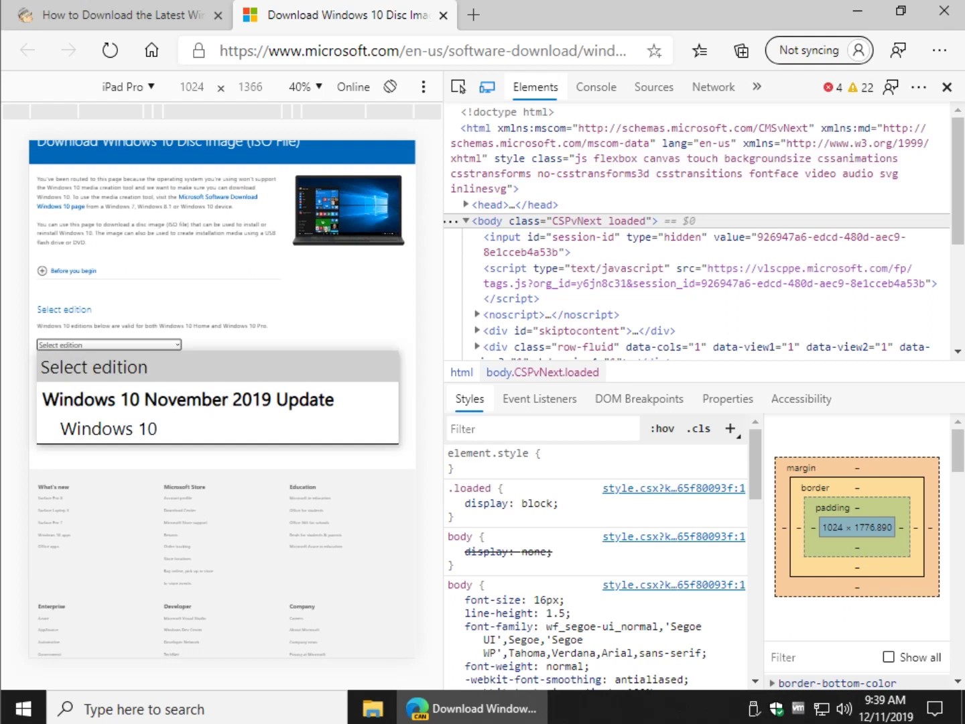
left_click(109, 429)
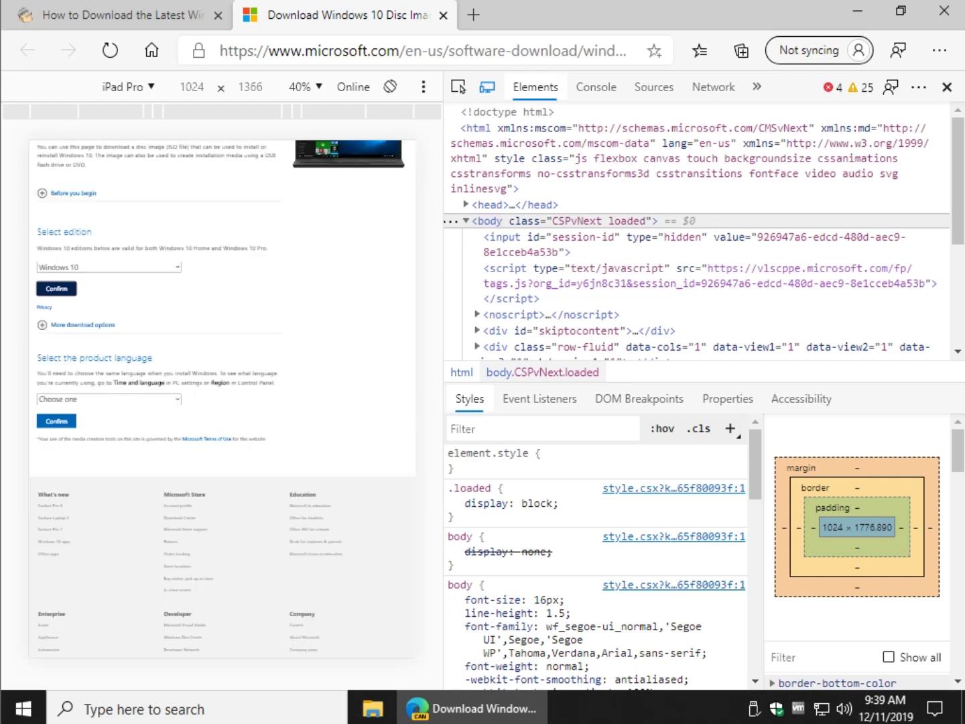
Reselect Windows 10, expand More download options, and open the product-language list
left_click(109, 267)
left_click(109, 351)
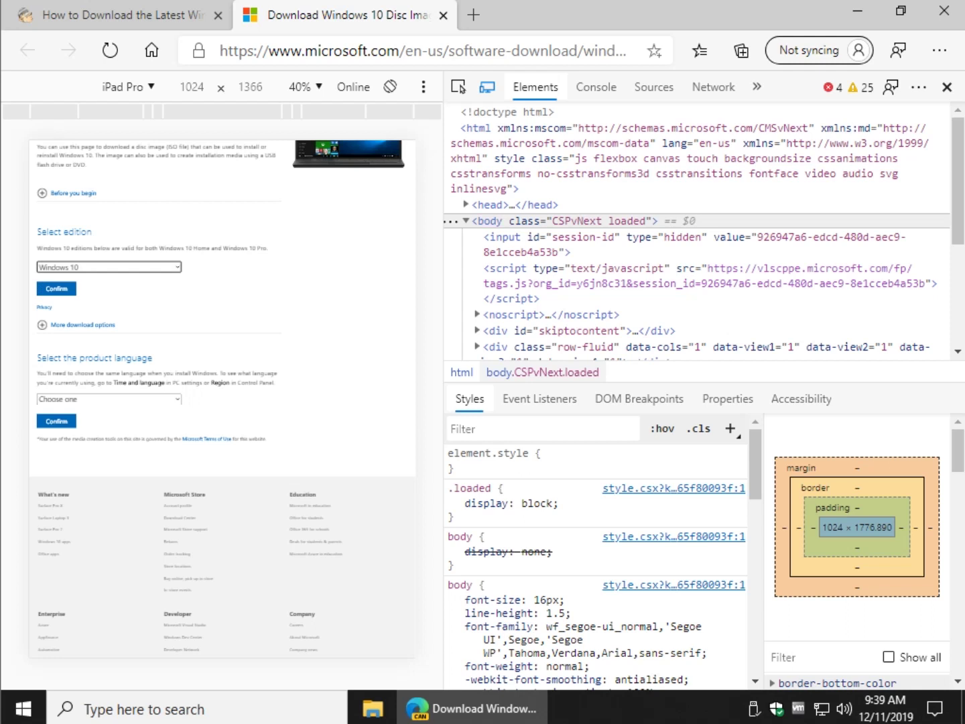
left_click(77, 324)
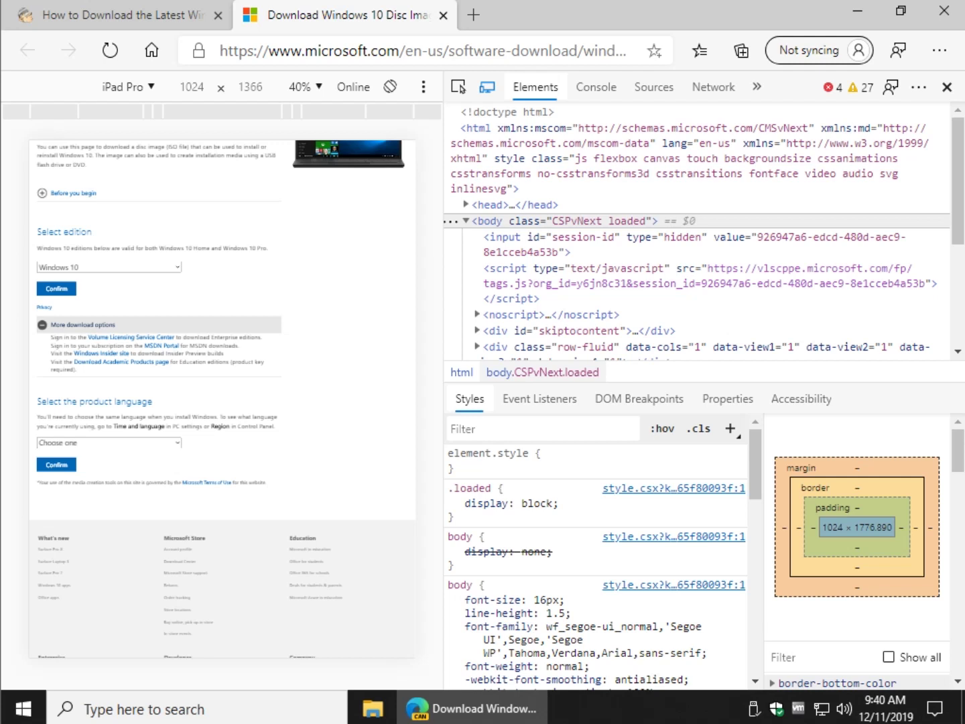
scroll(223, 400, "down", 3)
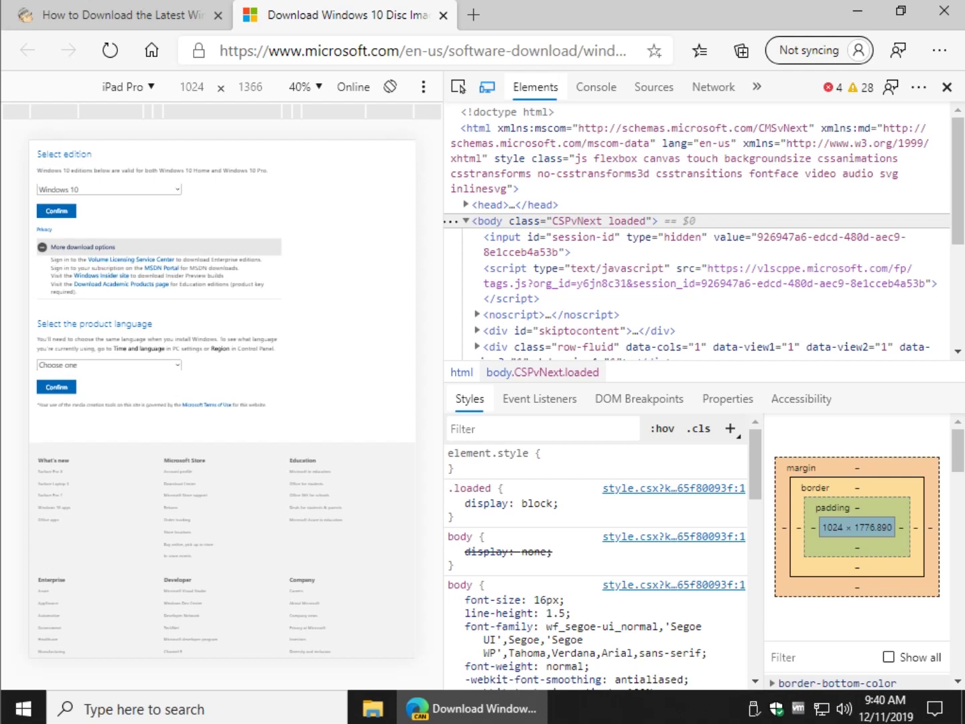
left_click(108, 365)
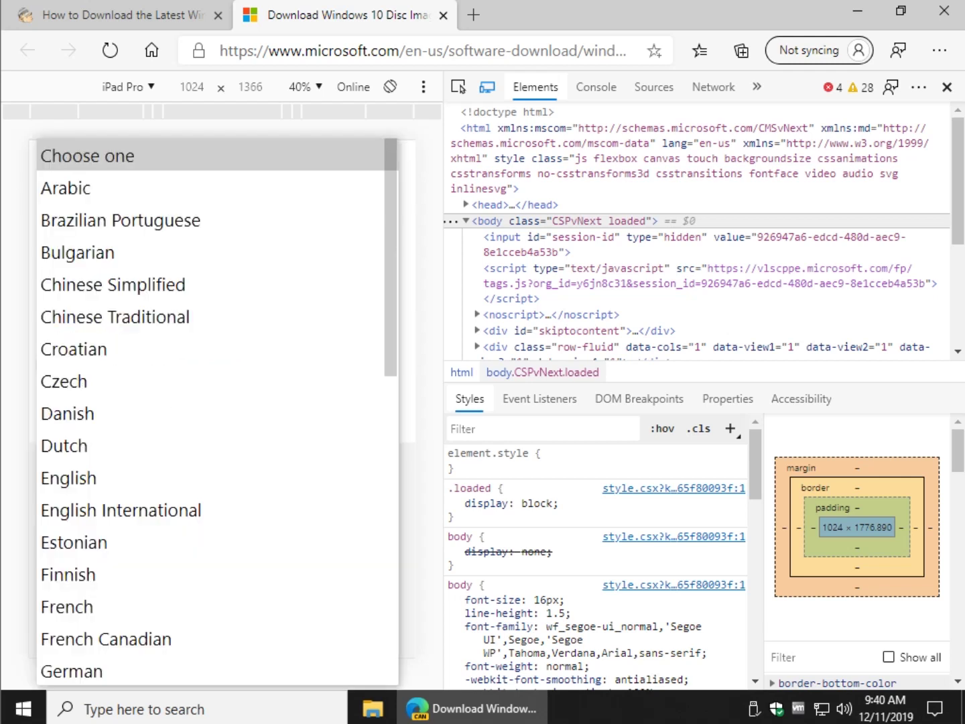
Choose English as the product language
left_click(69, 478)
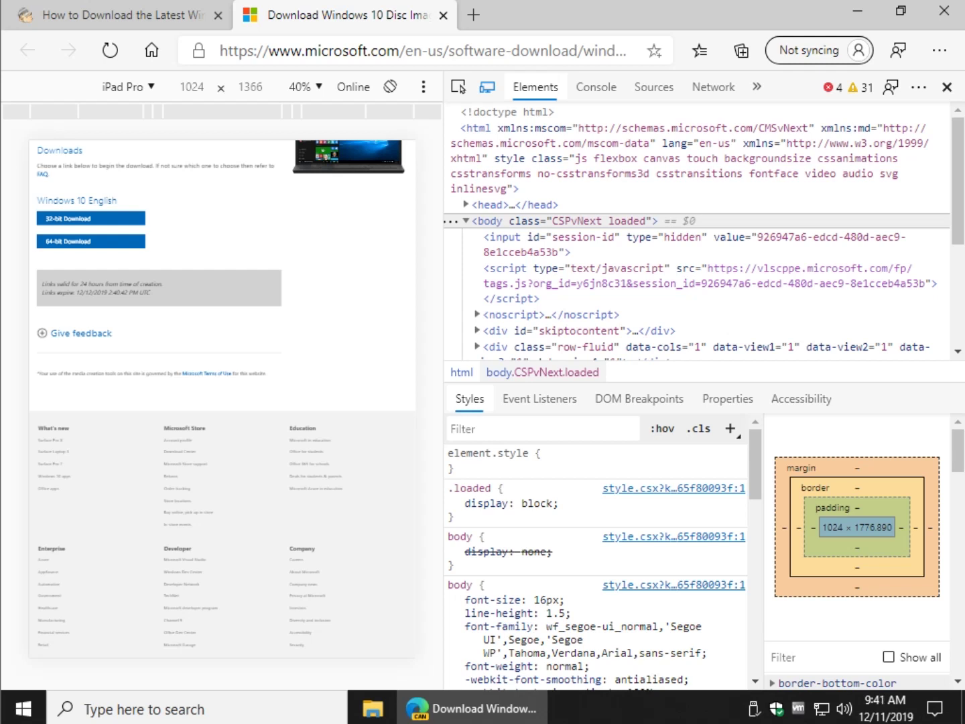
Start saving the 64-bit ISO, cancel the download, and set emulation back to Responsive
left_click(90, 241)
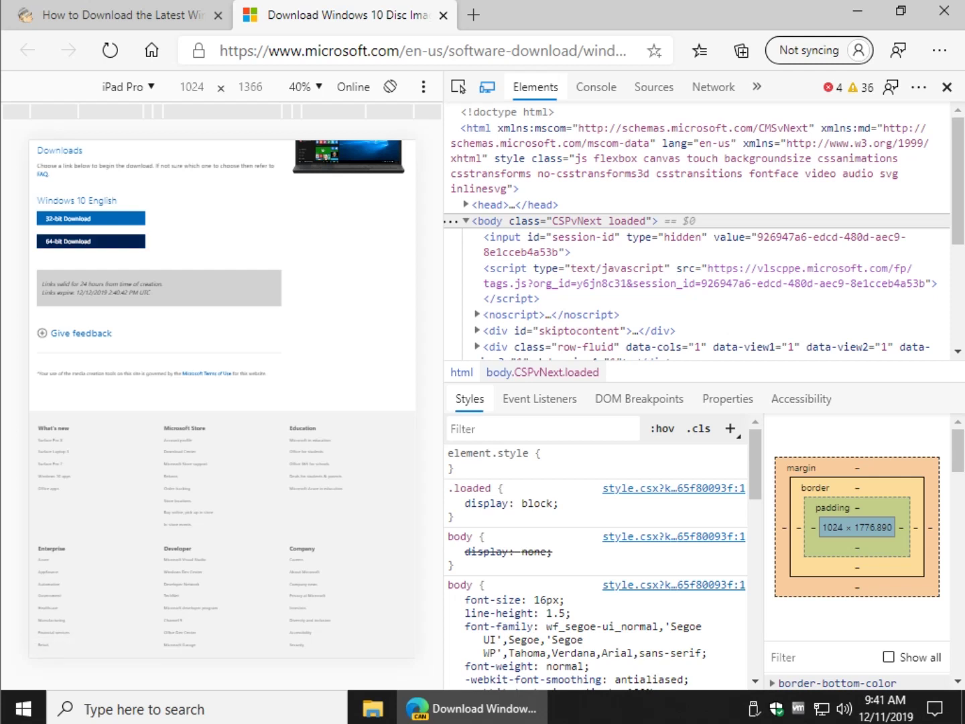
key("Return")
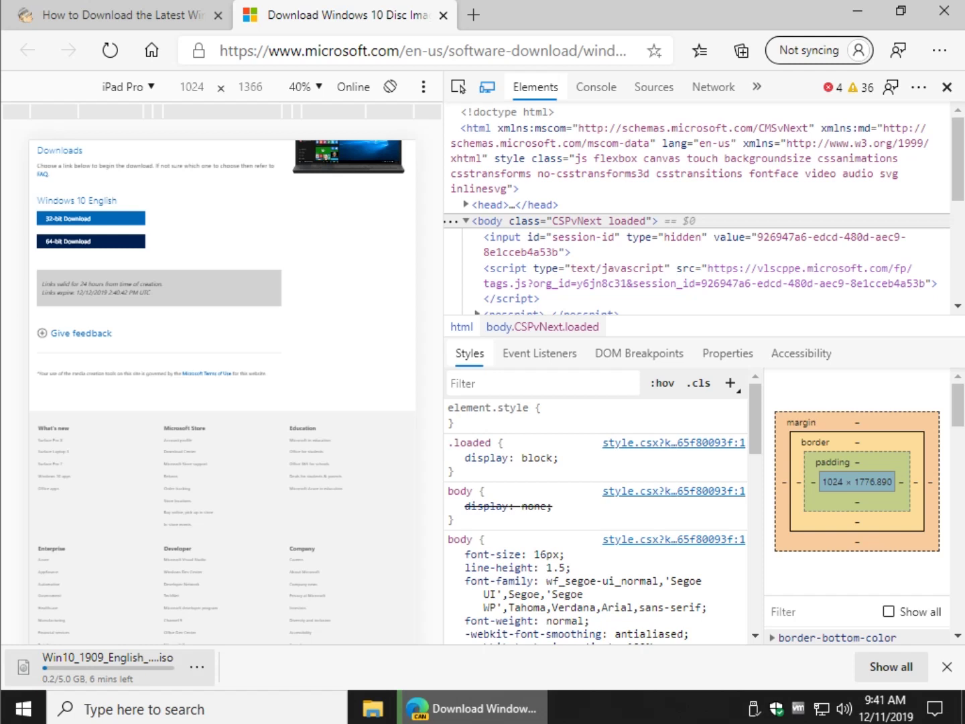
right_click(136, 669)
left_click(192, 646)
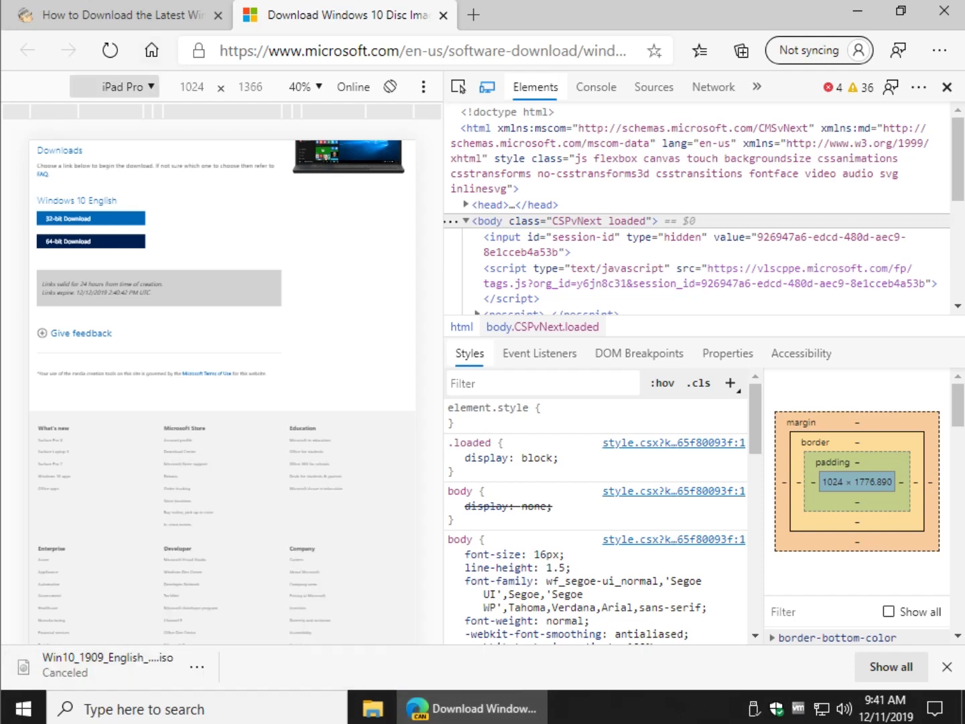
left_click(121, 86)
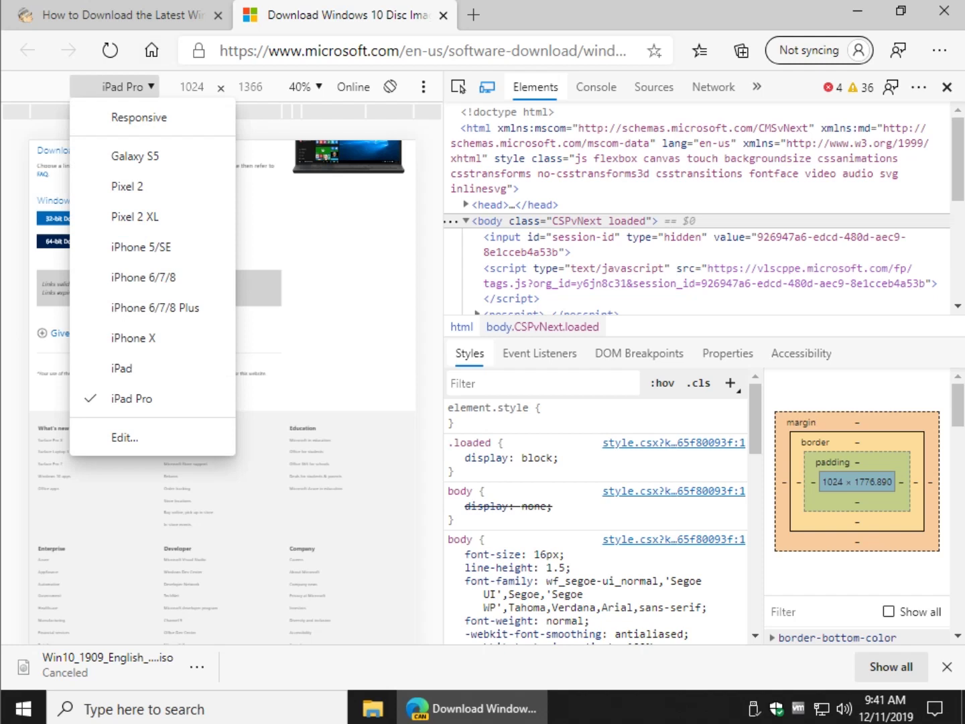
left_click(139, 117)
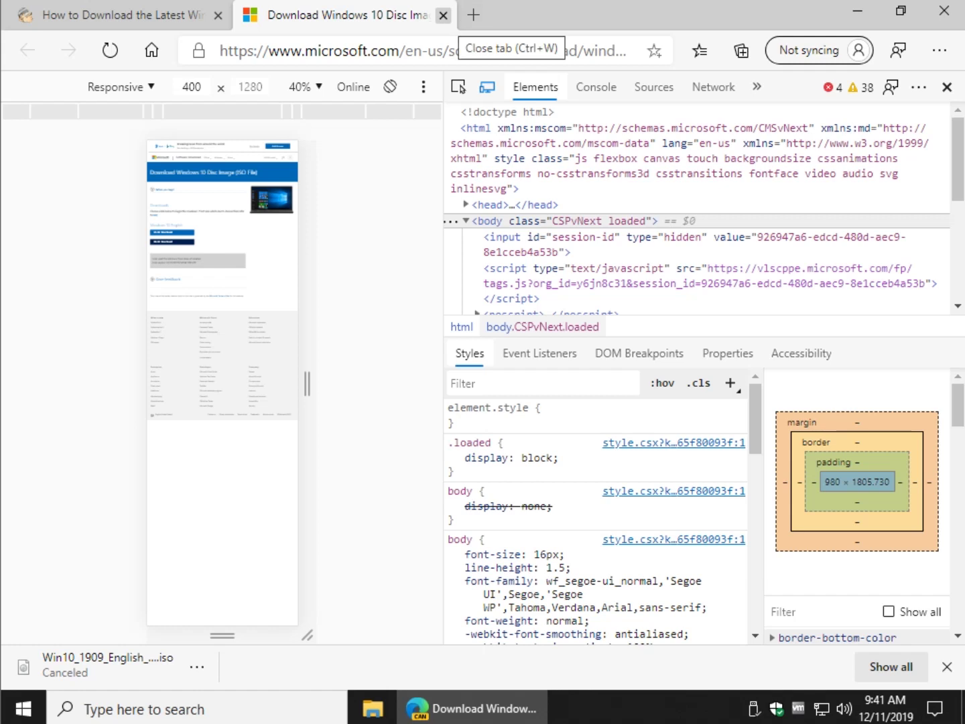
Close the Microsoft tab and scroll through the MajorGeeks article's download steps
left_click(443, 16)
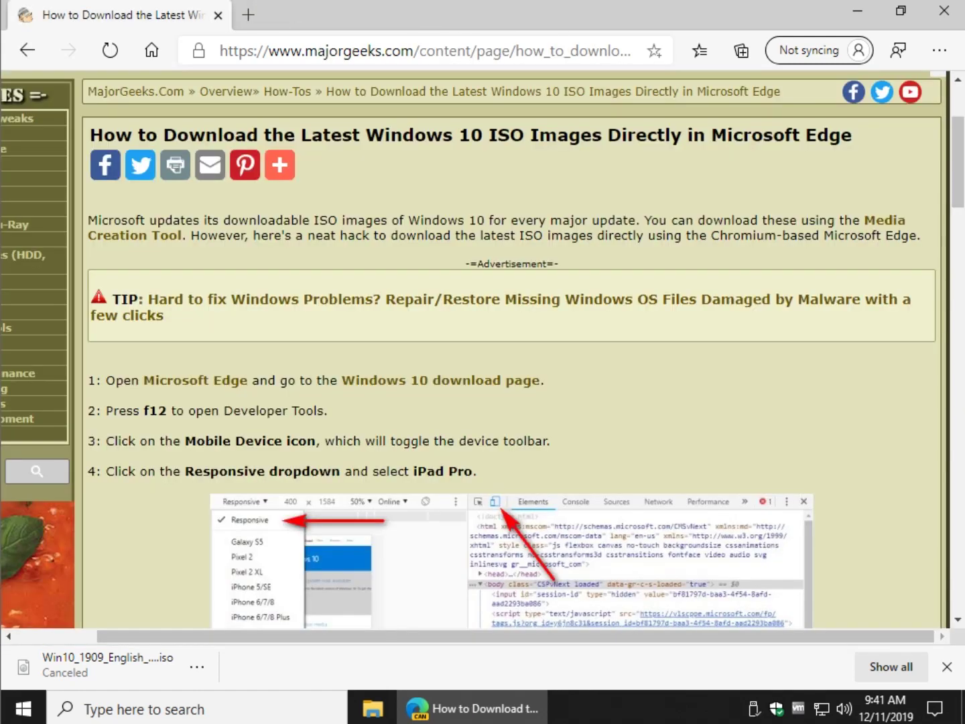
scroll(483, 348, "down", 10)
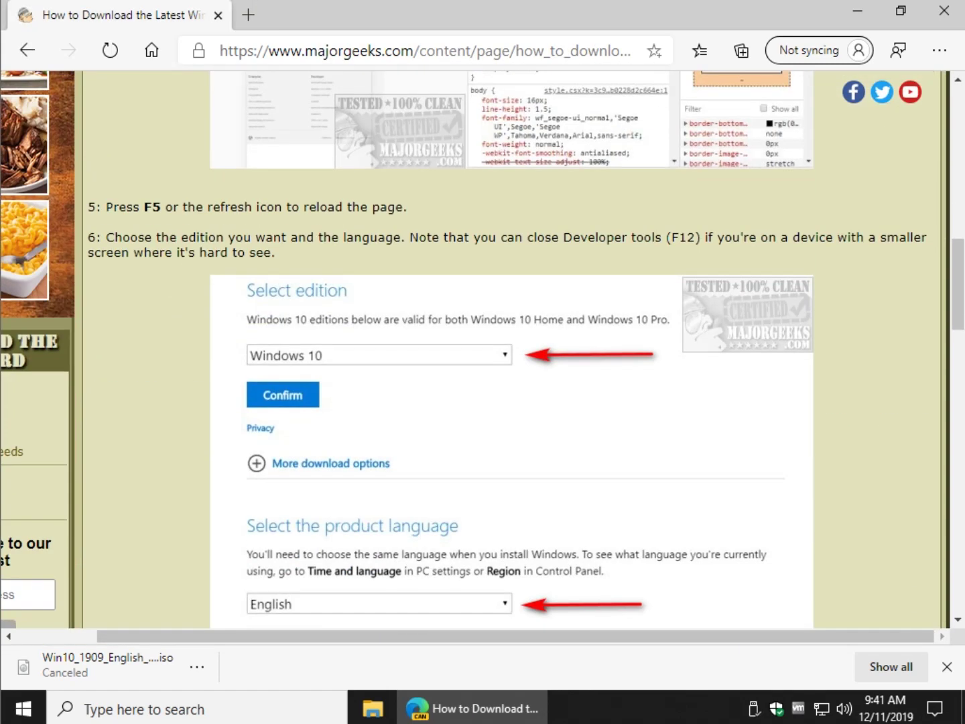
scroll(483, 348, "down", 1)
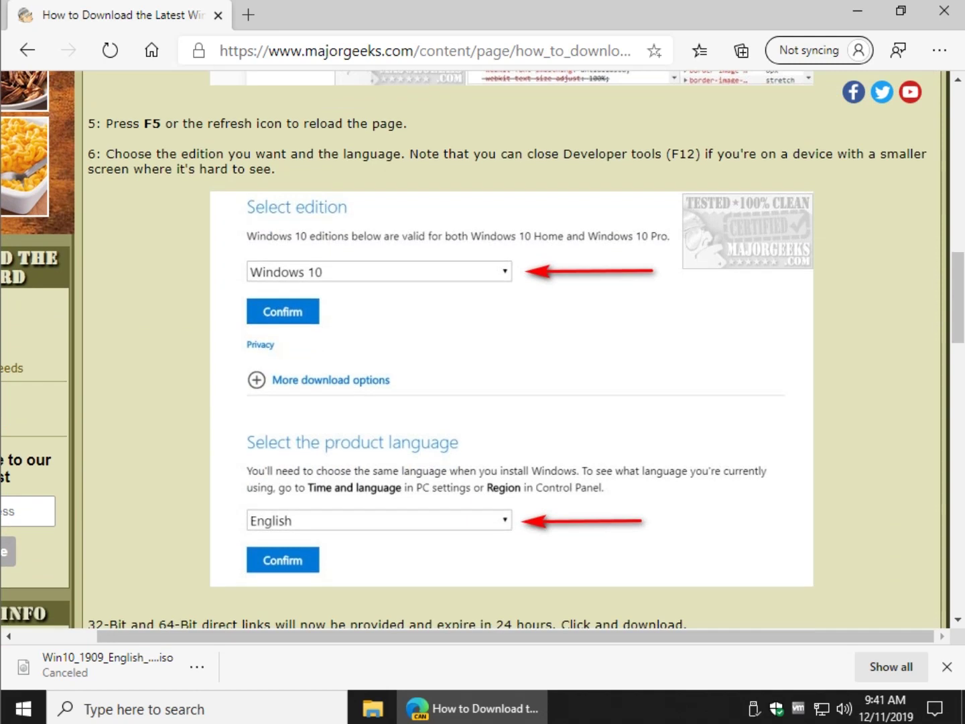
scroll(483, 349, "down", 5)
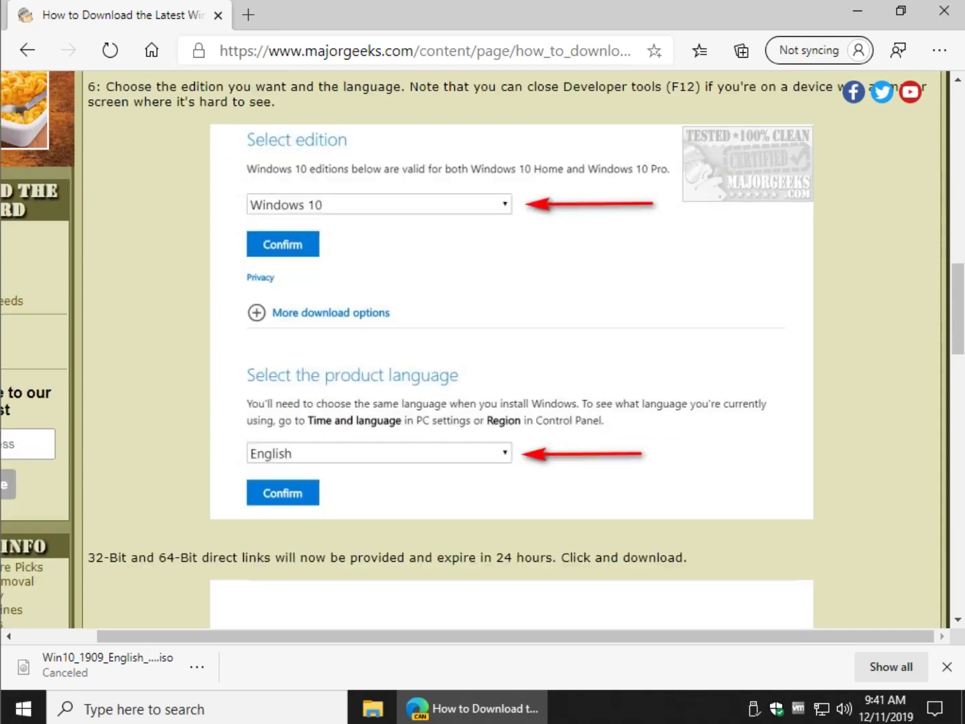
scroll(483, 349, "up", 6)
scroll(482, 348, "down", 7)
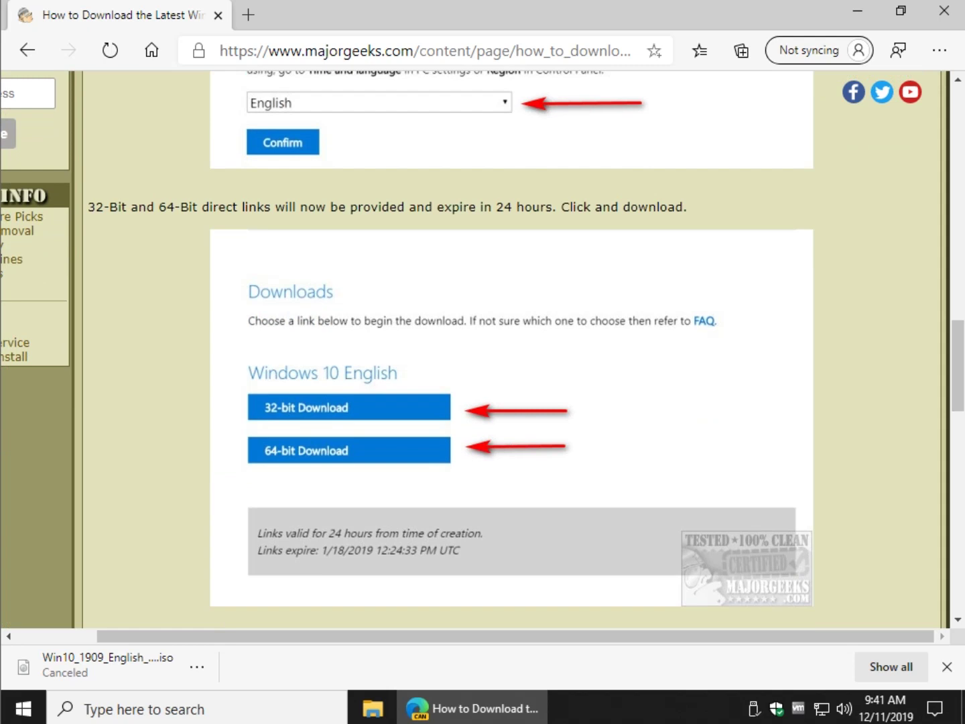
scroll(483, 348, "down", 4)
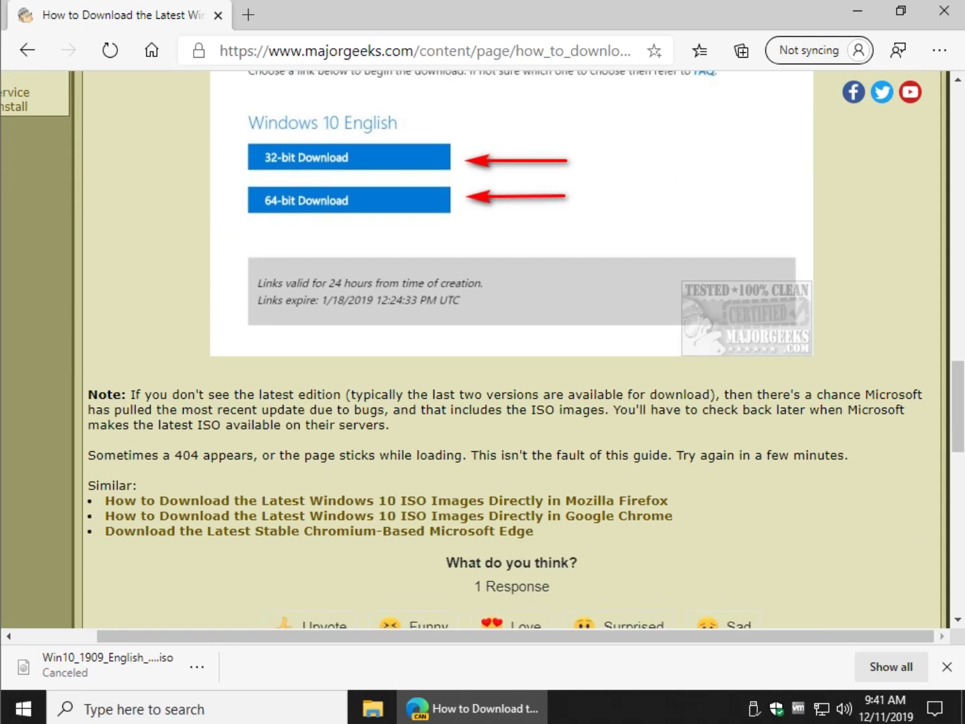
scroll(482, 349, "down", 1)
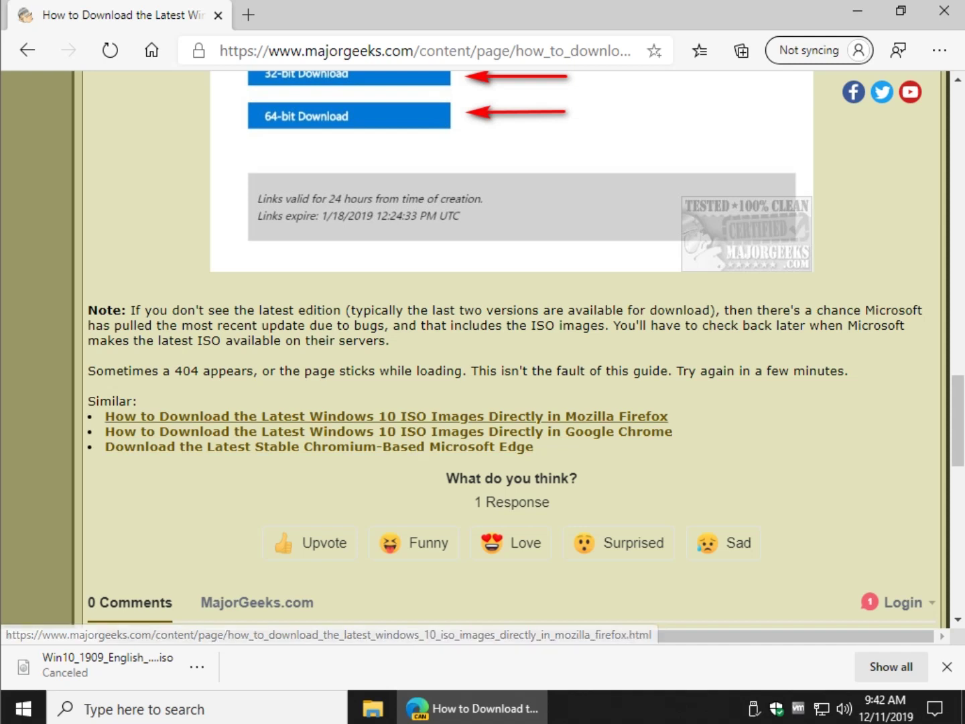
left_click(375, 417)
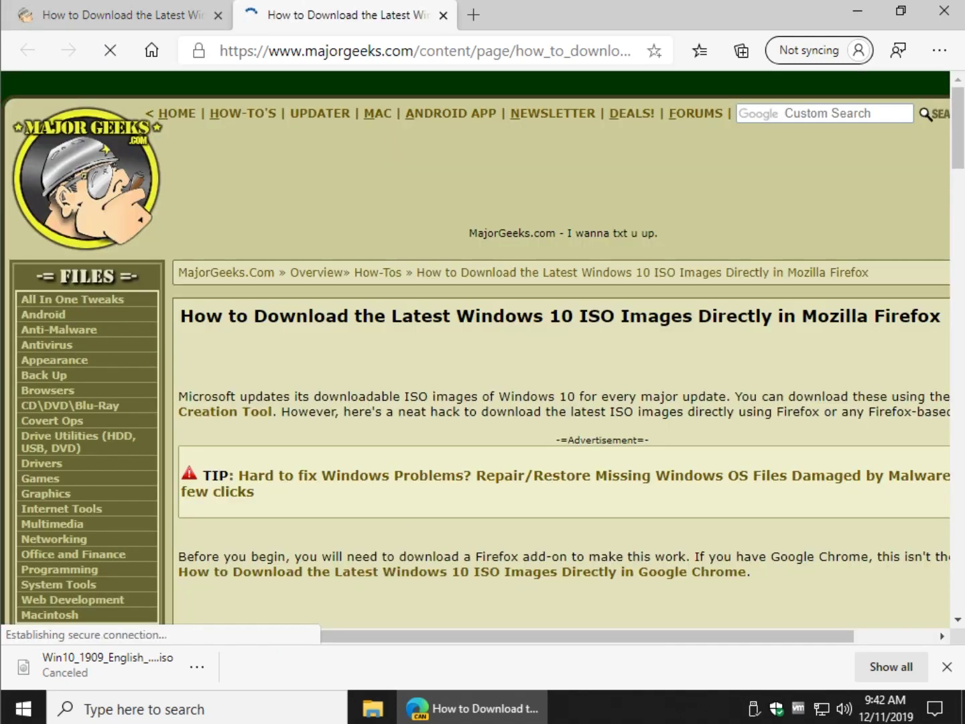
scroll(564, 349, "down", 5)
scroll(564, 348, "down", 6)
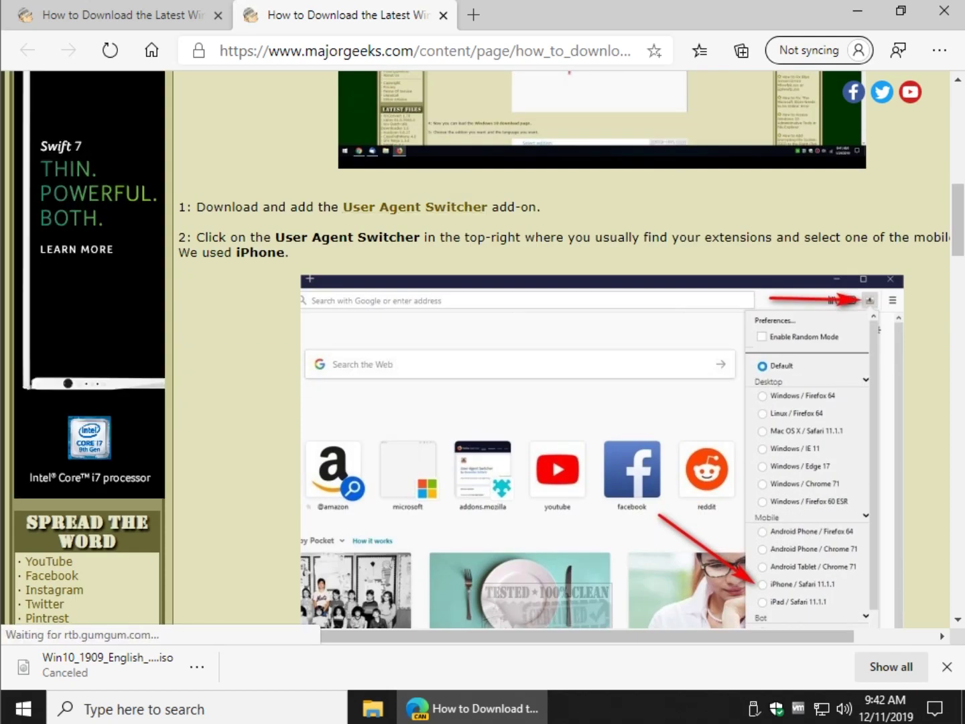
scroll(482, 348, "down", 3)
scroll(482, 348, "up", 10)
scroll(484, 348, "up", 3)
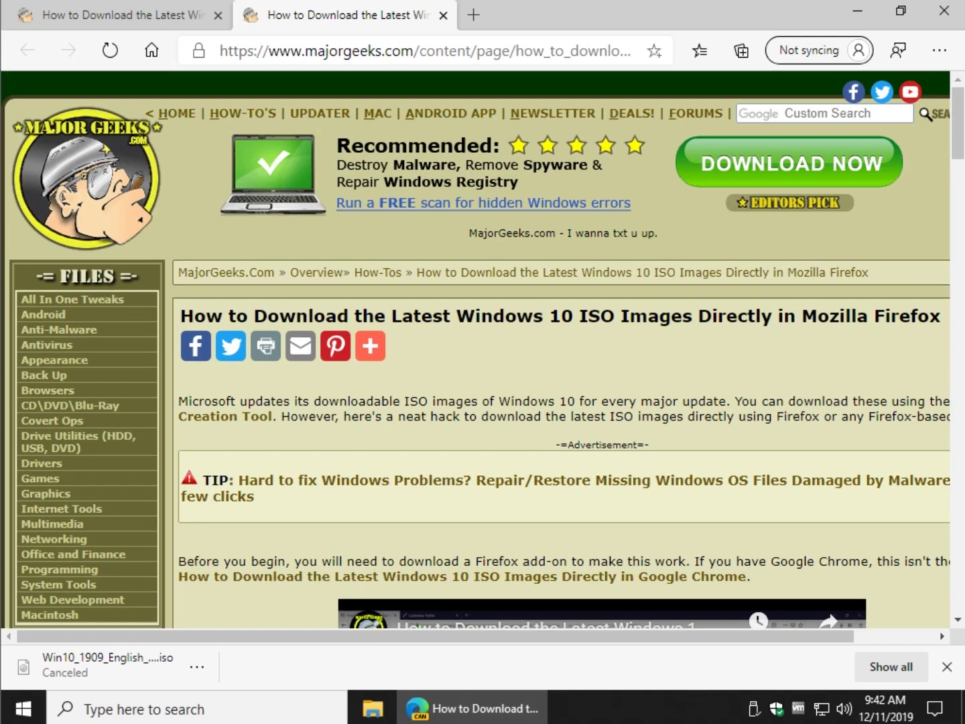
left_click(443, 16)
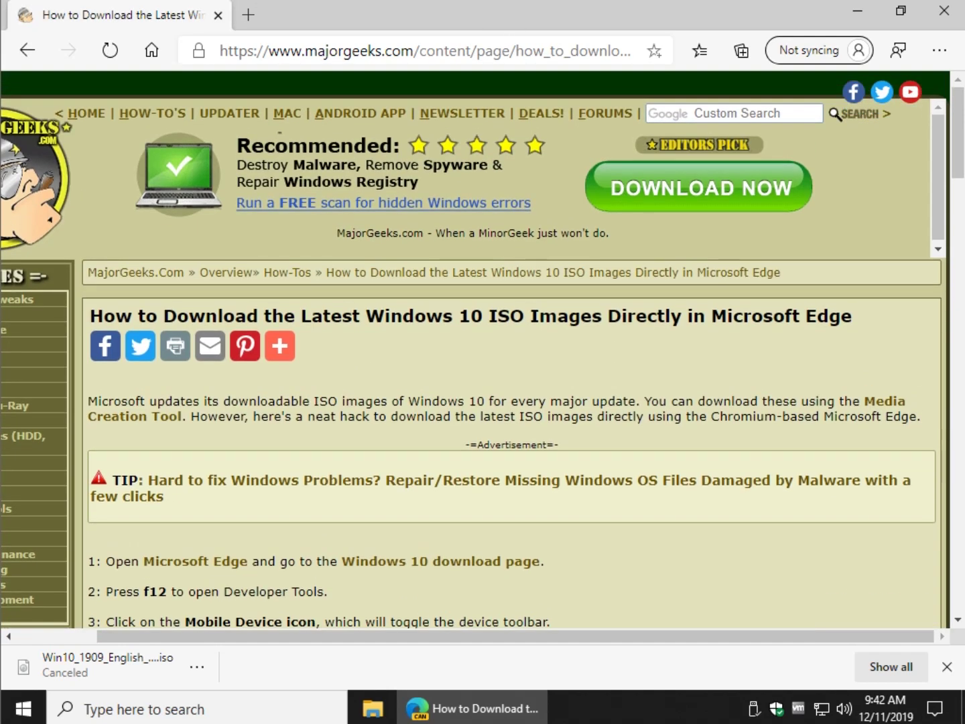
scroll(483, 348, "down", 2)
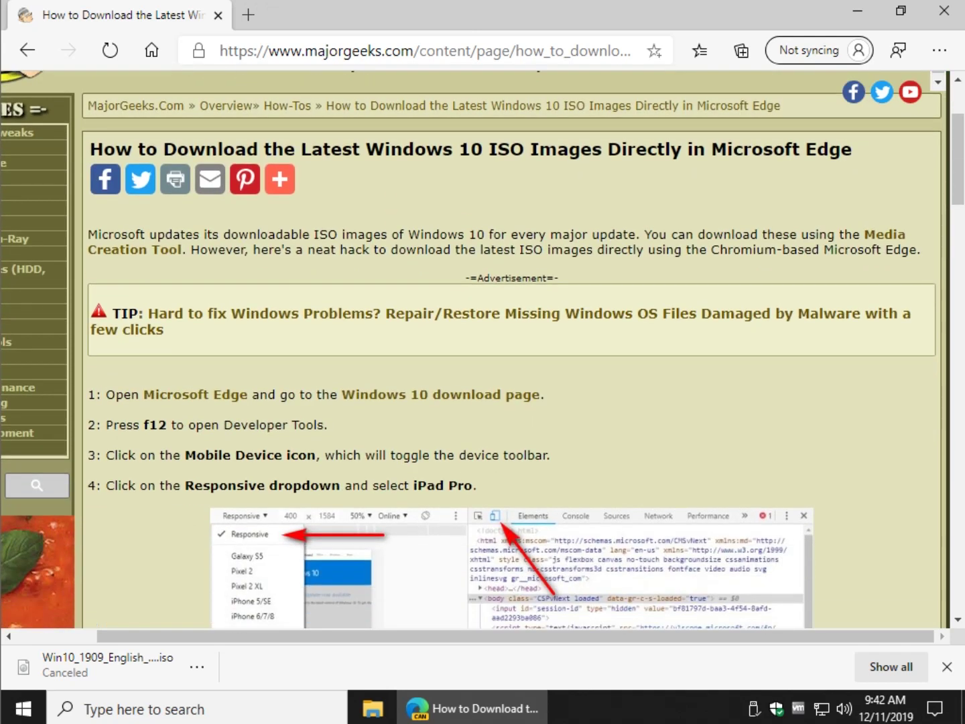